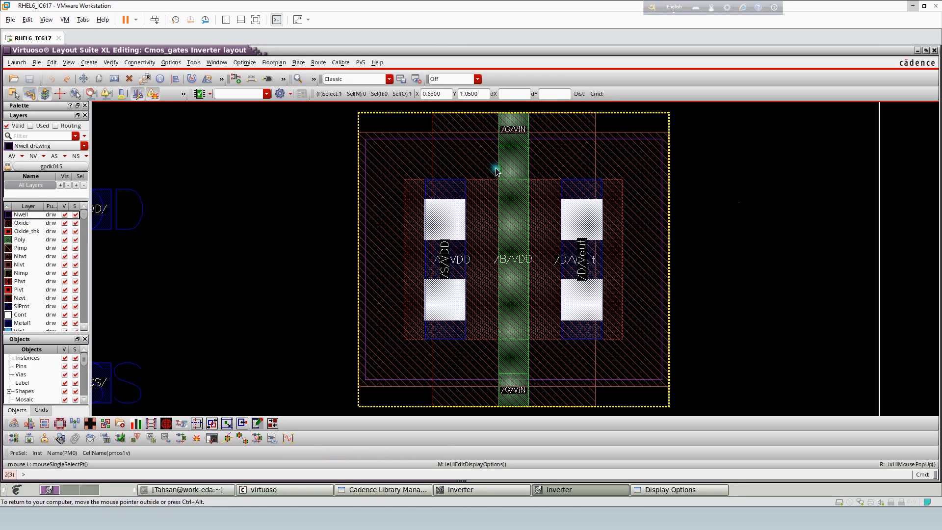
pyautogui.moveTo(494, 109); pyautogui.dragTo(550, 202, button='right')
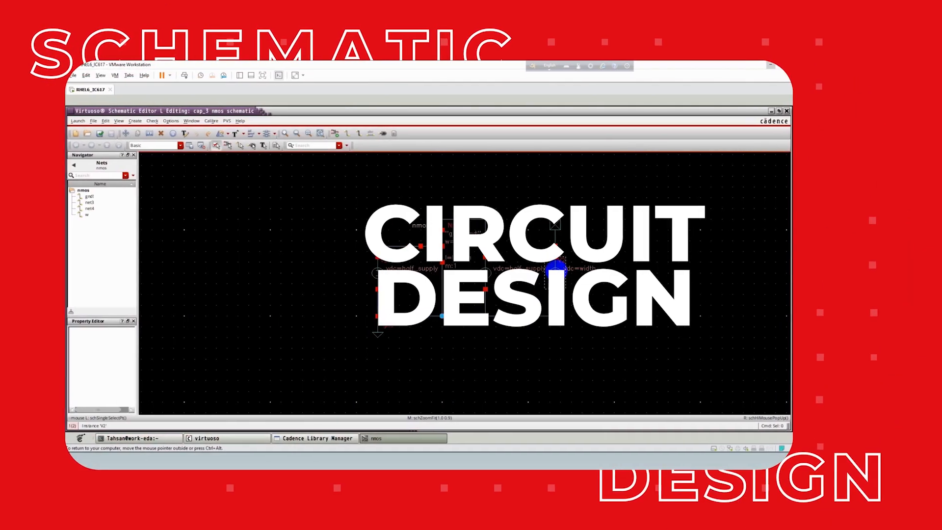
pyautogui.scroll(1, 544, 272)
pyautogui.scroll(-1, 498, 284)
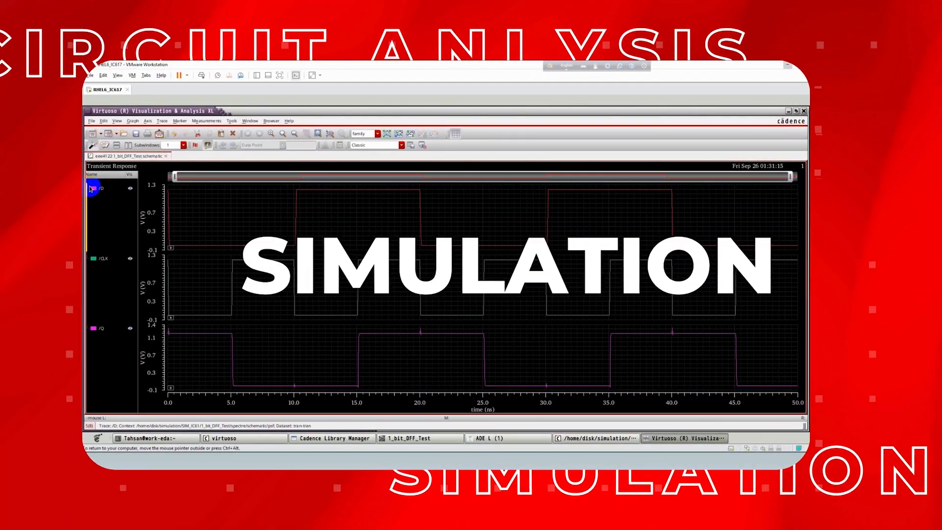
pyautogui.click(85, 260)
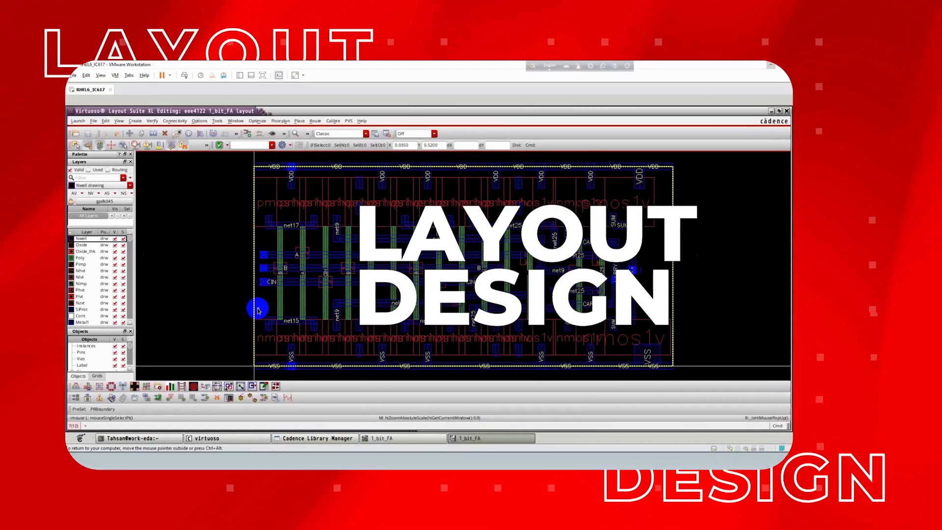
pyautogui.hotkey('shift', 'f')
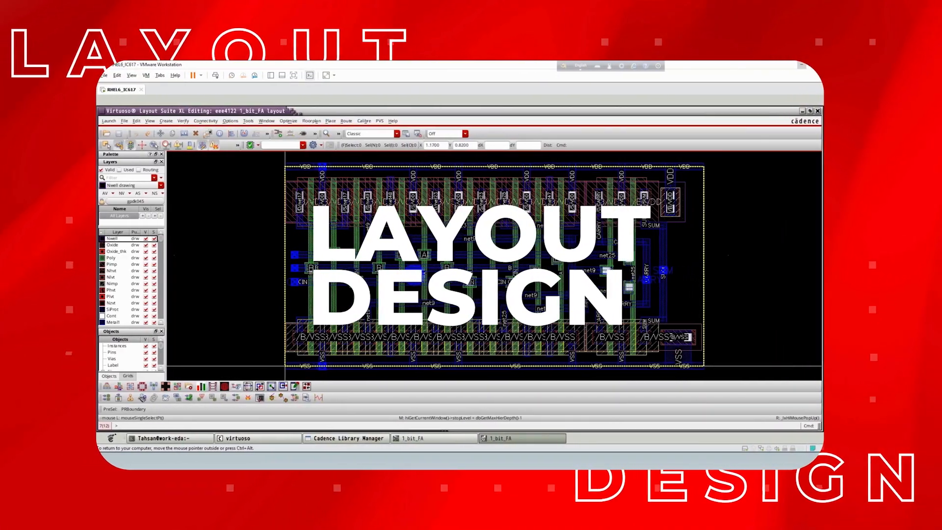
pyautogui.scroll(1, 408, 274)
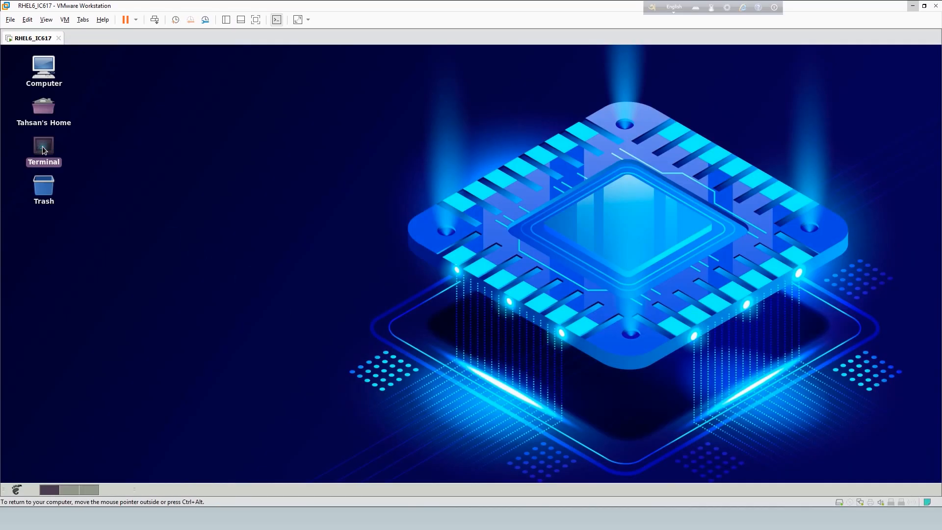
# - Start Virtuoso from a new terminal with the command virtuoso &, minimise the terminal and reposition the log window
pyautogui.doubleClick(43, 149)
pyautogui.press('Up')
pyautogui.press('Return')
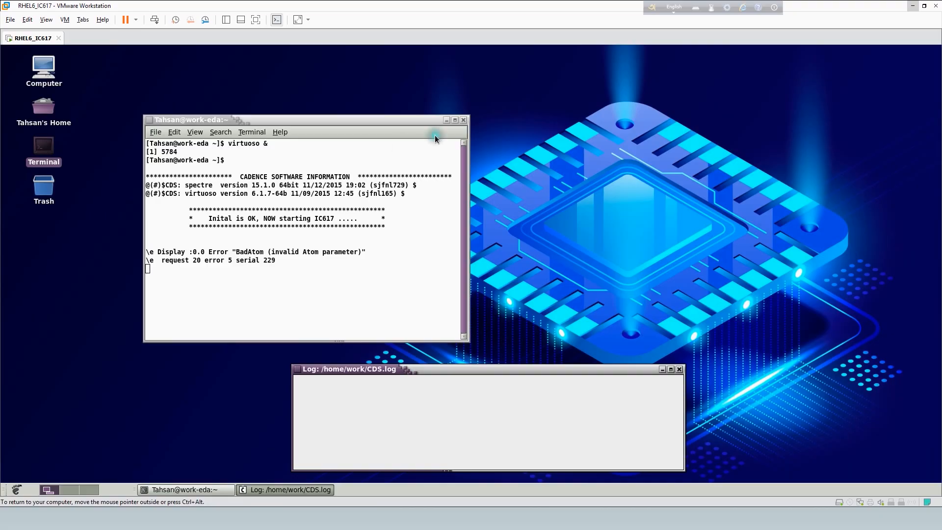
pyautogui.click(449, 122)
pyautogui.moveTo(388, 369); pyautogui.dragTo(317, 132)
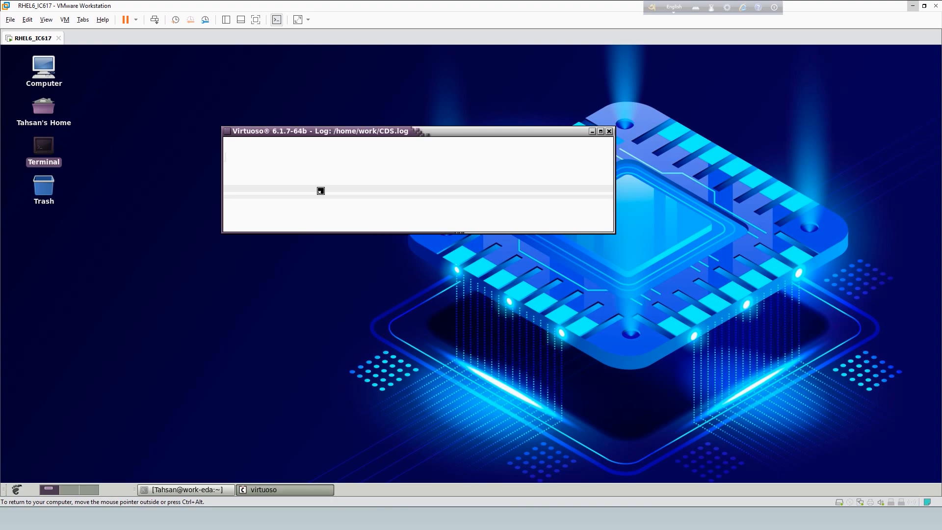
# - Open the schematic view of the Inverter cell from the Cmos_gates library via the Library Manager and maximise its window
pyautogui.click(249, 144)
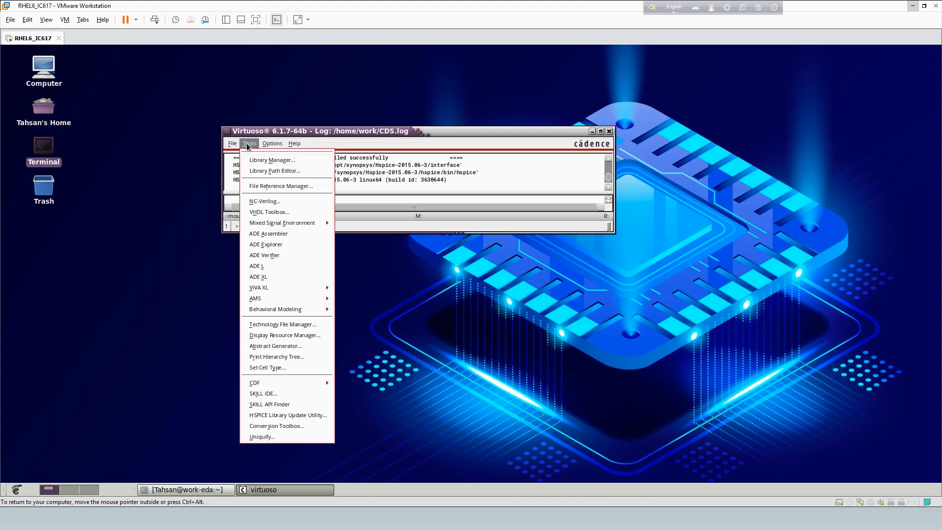
pyautogui.click(263, 160)
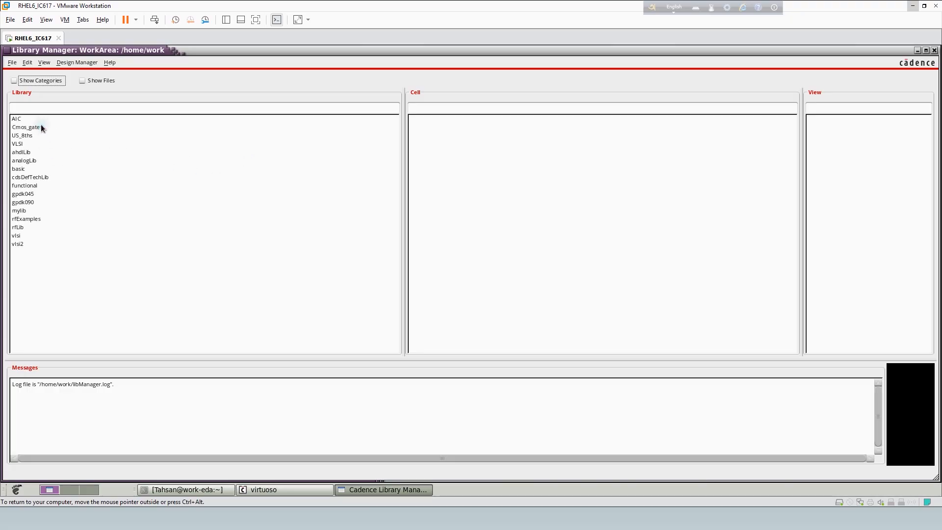
pyautogui.click(27, 127)
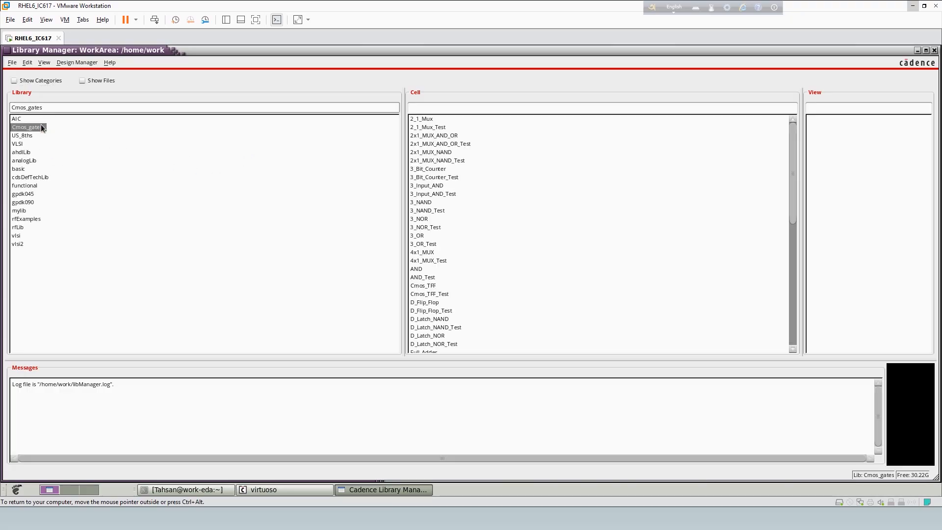
pyautogui.scroll(-3, 501, 236)
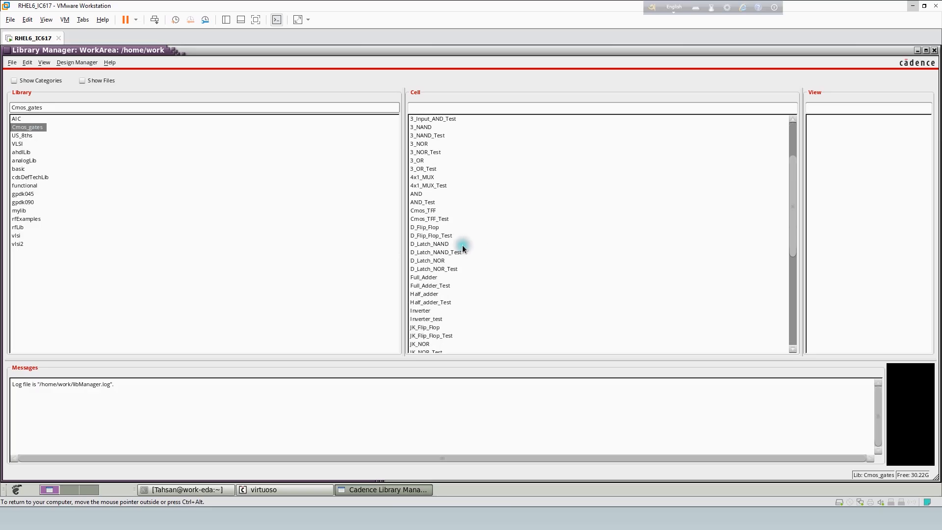
pyautogui.click(480, 310)
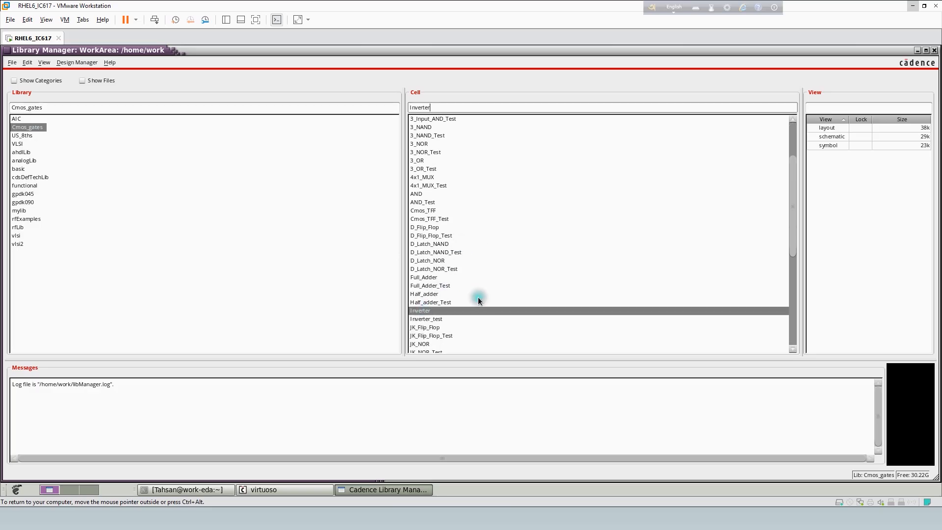
pyautogui.click(830, 137)
pyautogui.rightClick(830, 136)
pyautogui.click(852, 133)
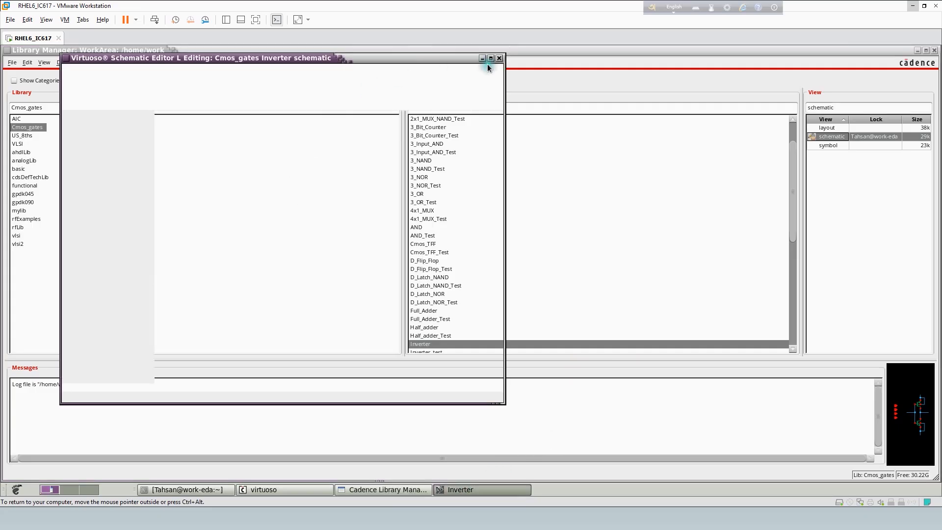
pyautogui.click(491, 59)
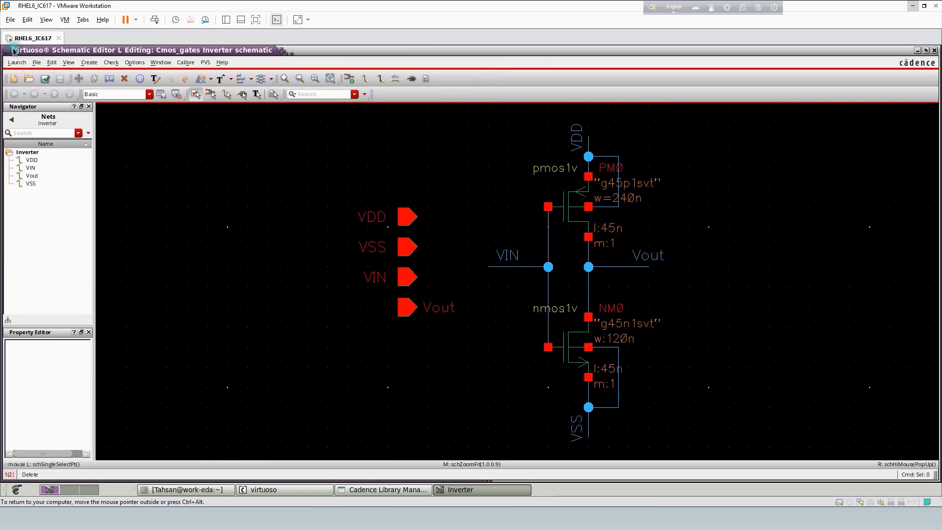
# - Open the existing Inverter layout in Layout XL with automatic configuration, and show all hierarchy levels of the transistors
pyautogui.click(17, 62)
pyautogui.click(34, 128)
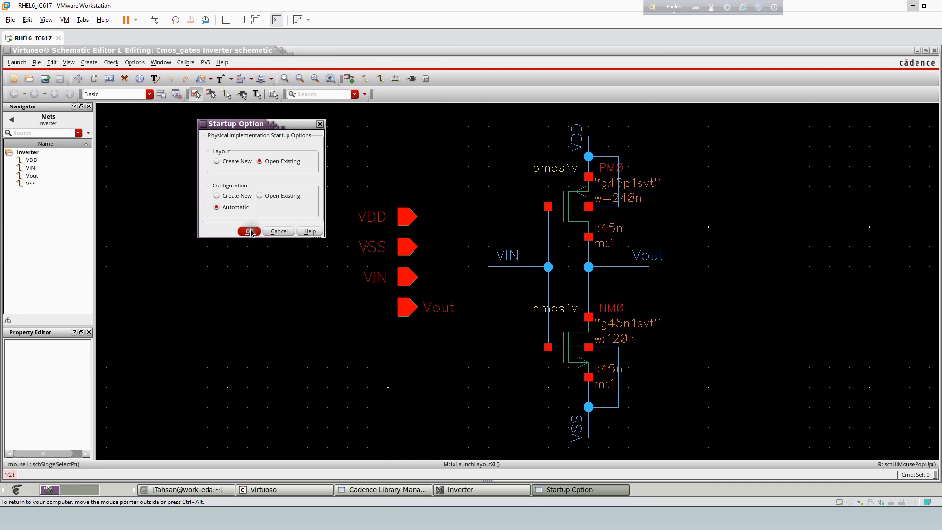
pyautogui.click(250, 231)
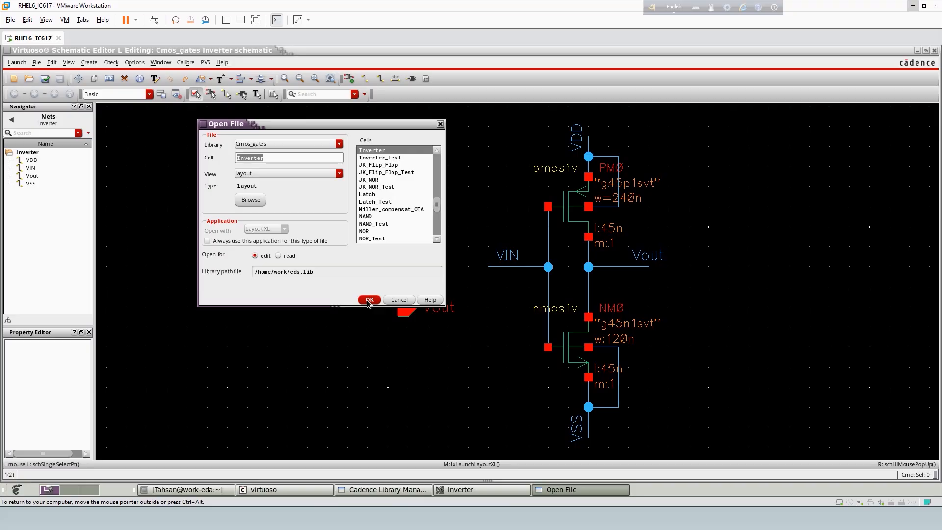
pyautogui.click(369, 301)
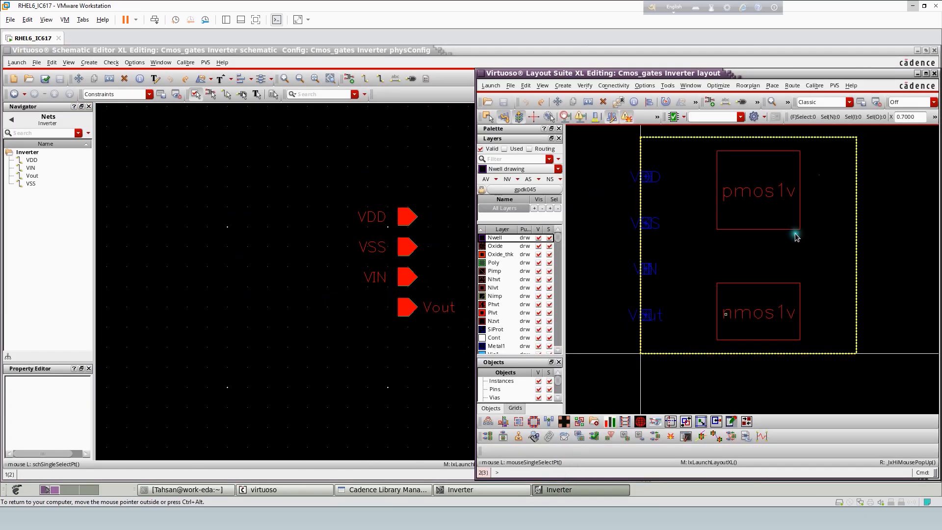
pyautogui.click(926, 74)
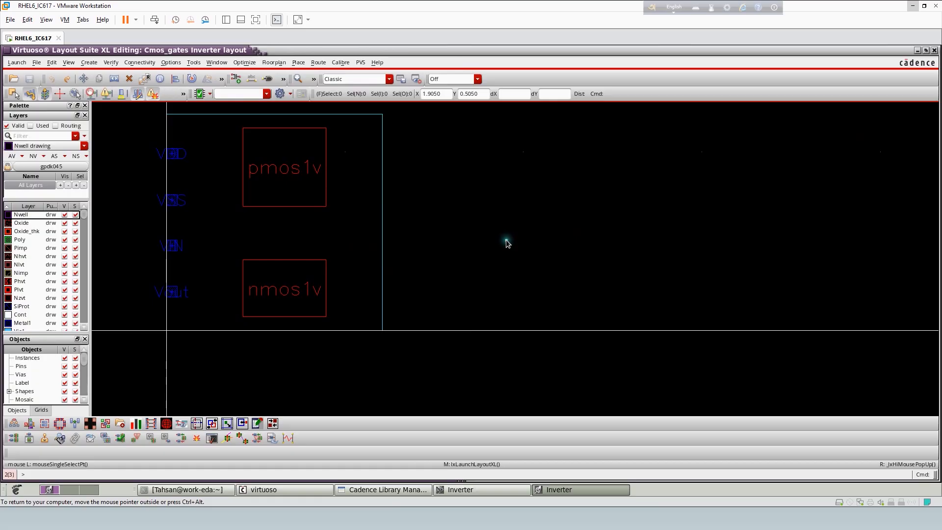
pyautogui.press('f')
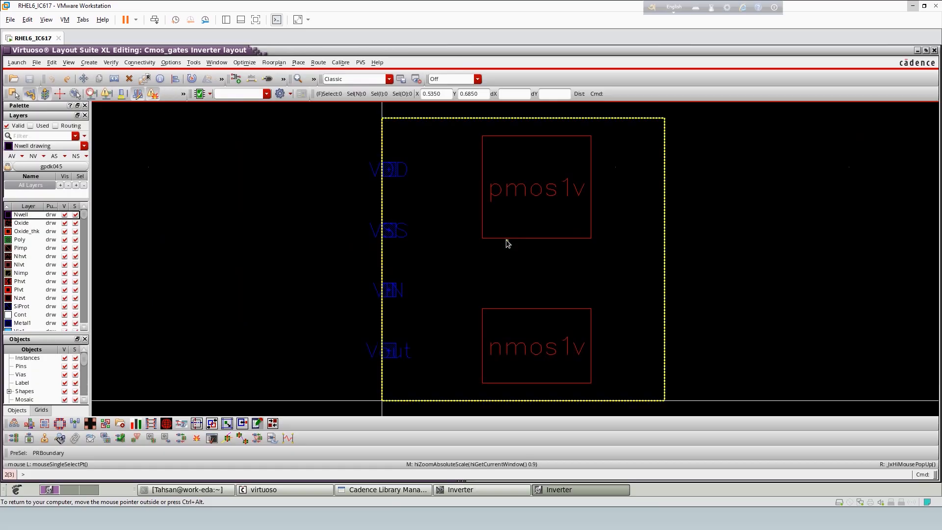
pyautogui.hotkey('shift', 'f')
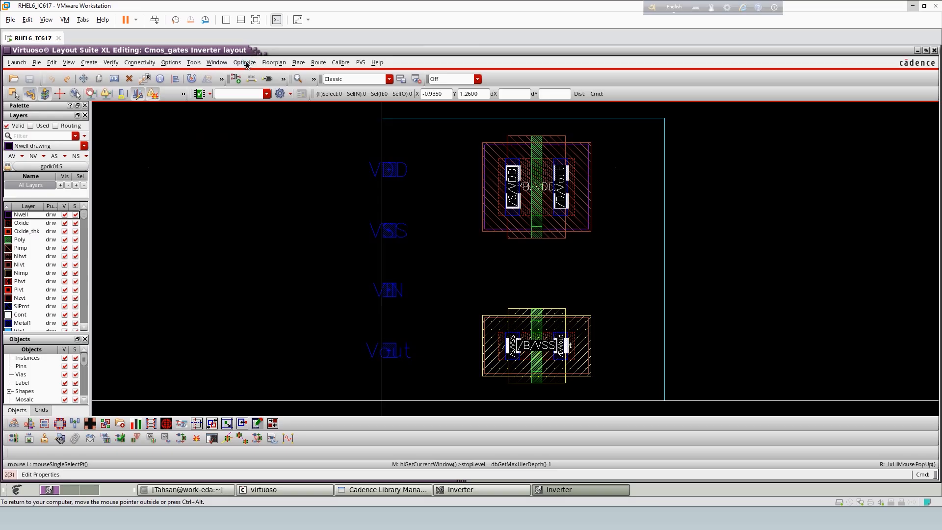
# - Set both the X and Y snap spacing of the layout grid to 0.01 in the display options
pyautogui.click(175, 65)
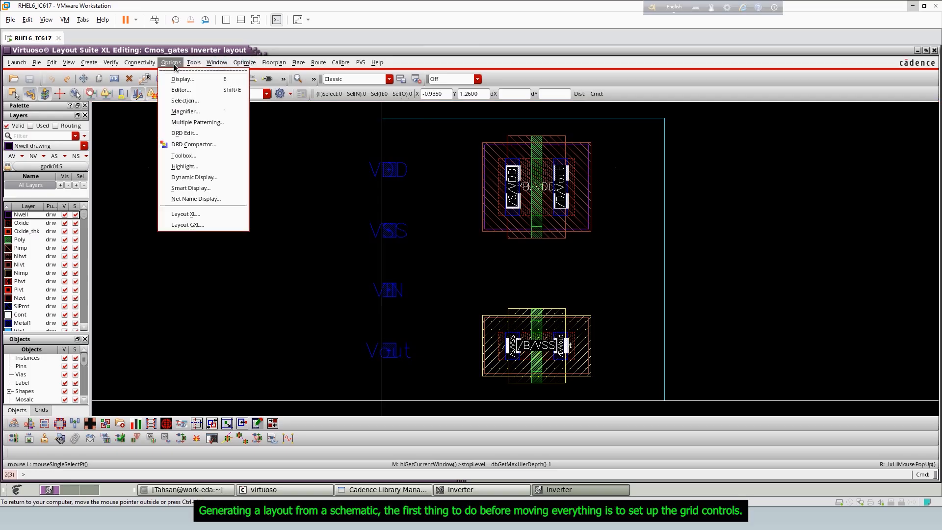
pyautogui.click(181, 80)
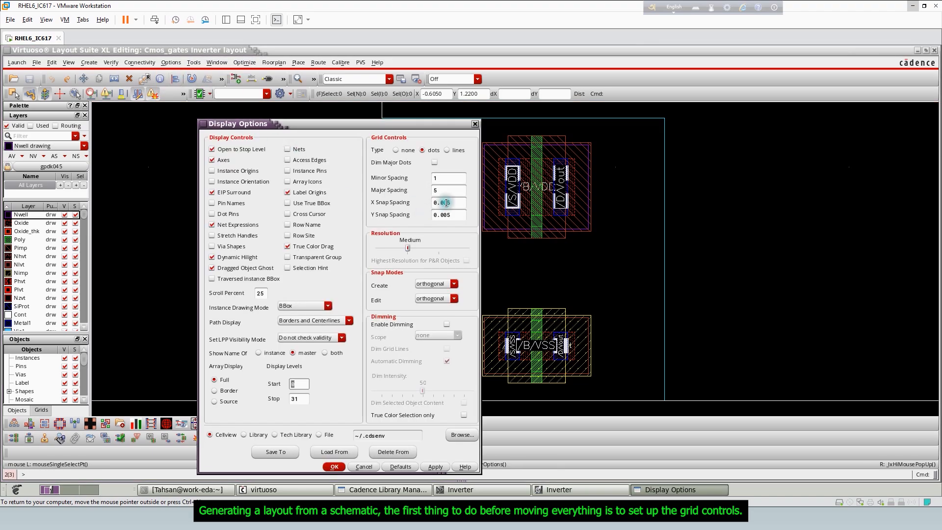
pyautogui.click(458, 219)
pyautogui.moveTo(458, 219); pyautogui.dragTo(431, 219)
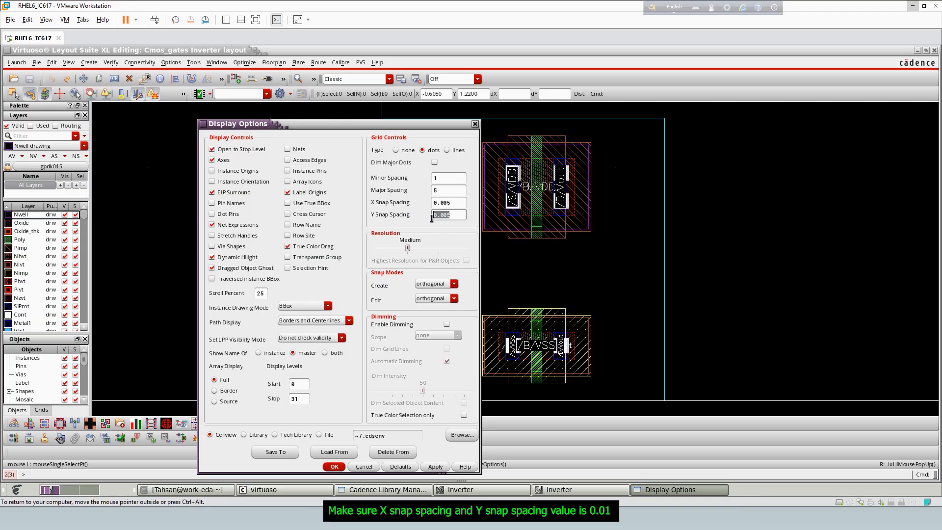
pyautogui.moveTo(437, 219); pyautogui.dragTo(459, 198)
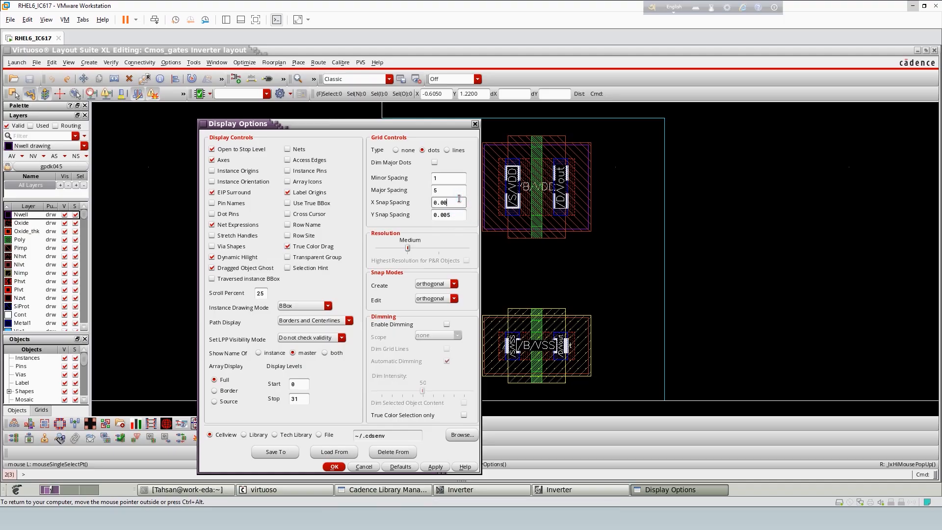
pyautogui.write('0.01')
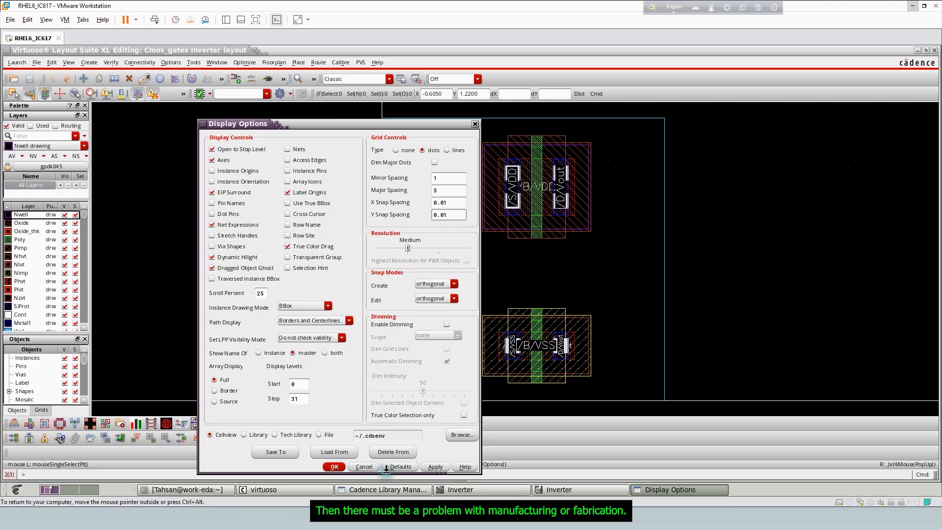
pyautogui.click(333, 468)
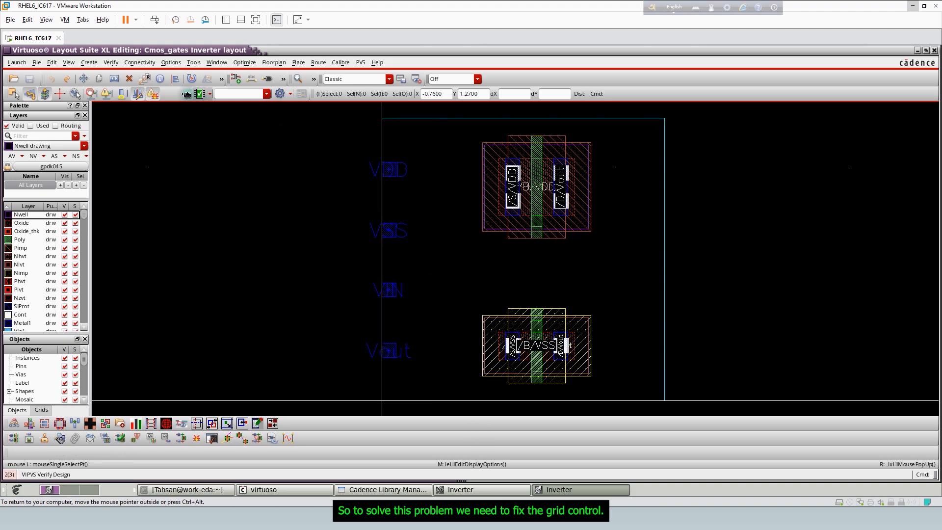
# - Reopen the display options to check the X and Y snap spacing in the grid controls
pyautogui.click(171, 62)
pyautogui.click(182, 76)
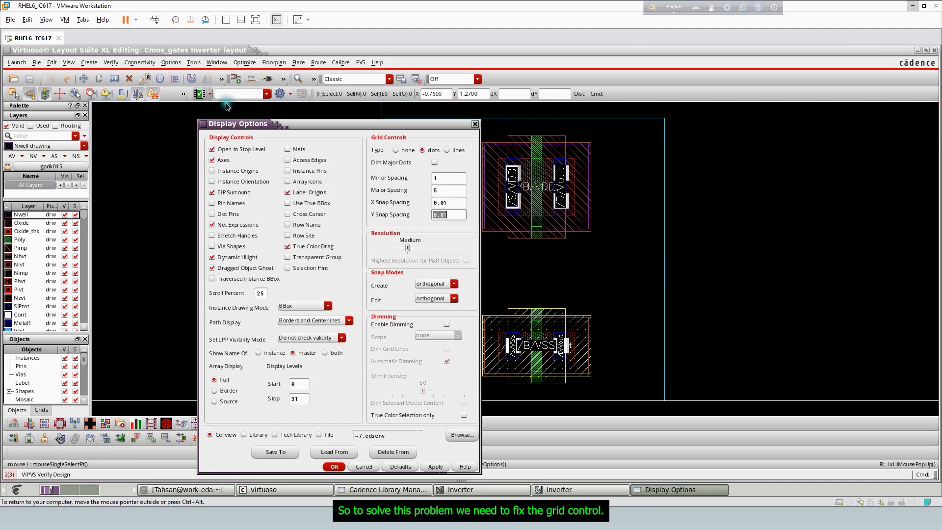
pyautogui.click(444, 202)
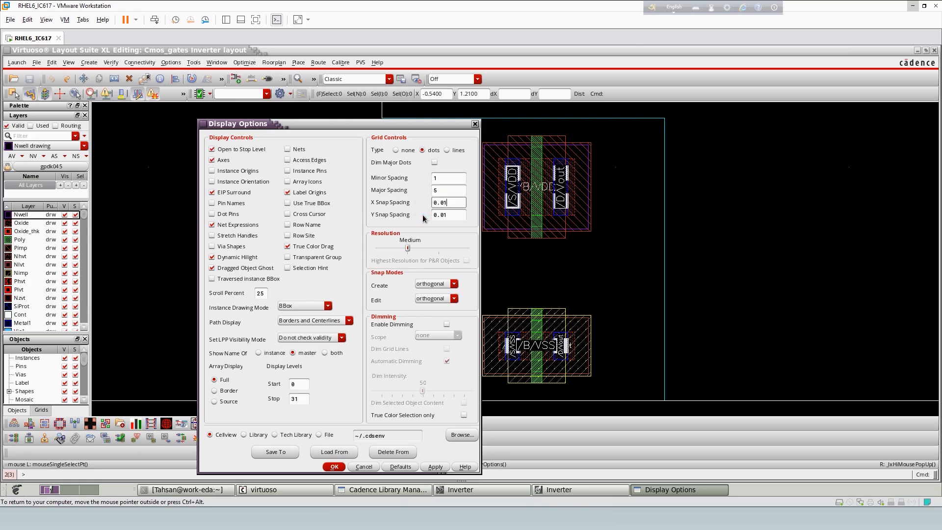
pyautogui.click(464, 244)
# - Examine the upper gate area of the PMOS transistor up close to see how the cursor snaps to the grid
pyautogui.click(625, 168)
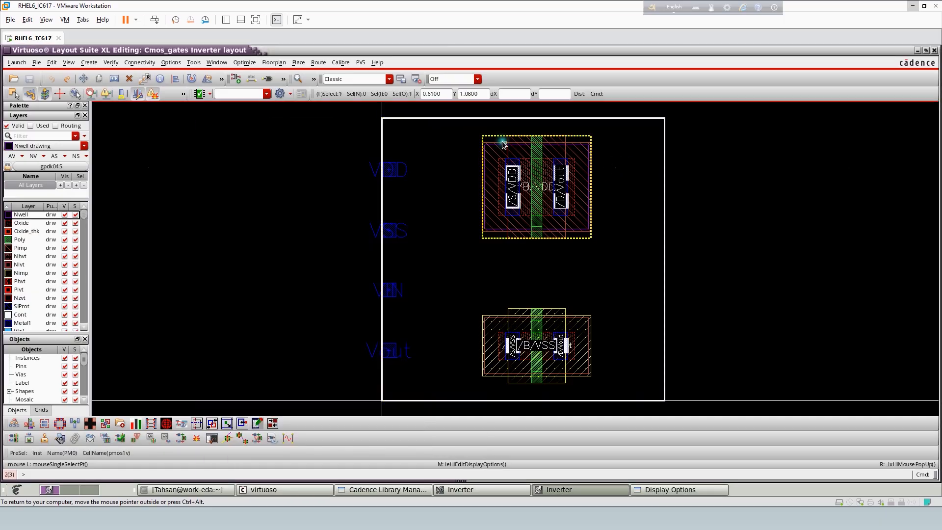
pyautogui.press('z')
pyautogui.click(478, 132)
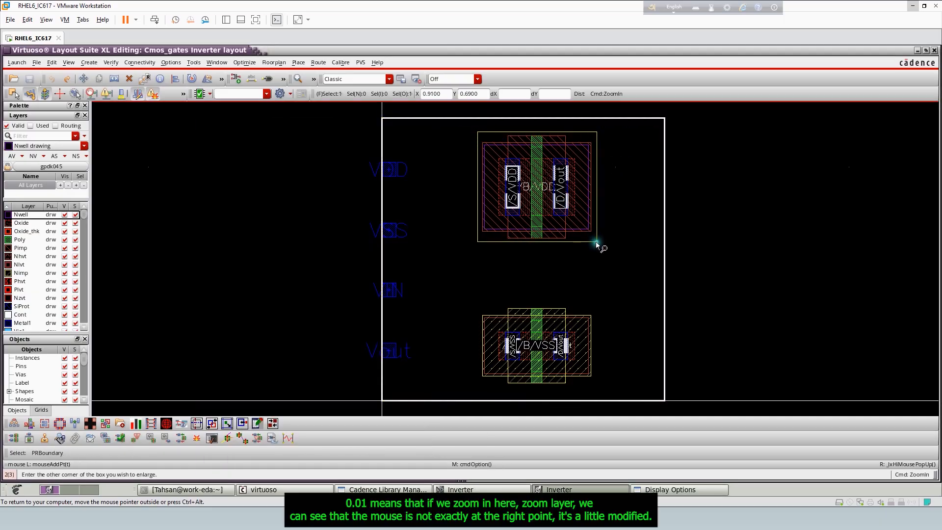
pyautogui.click(597, 242)
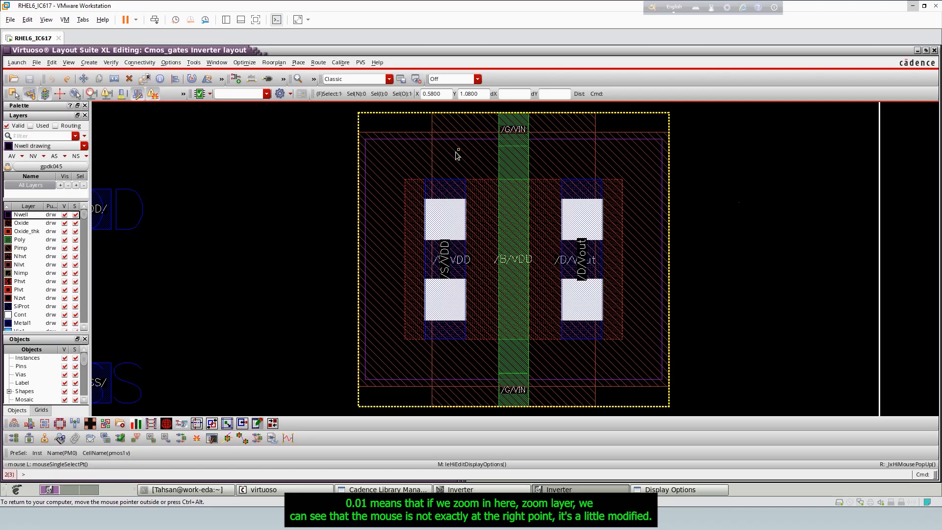
pyautogui.press('z')
pyautogui.click(492, 110)
pyautogui.click(549, 202)
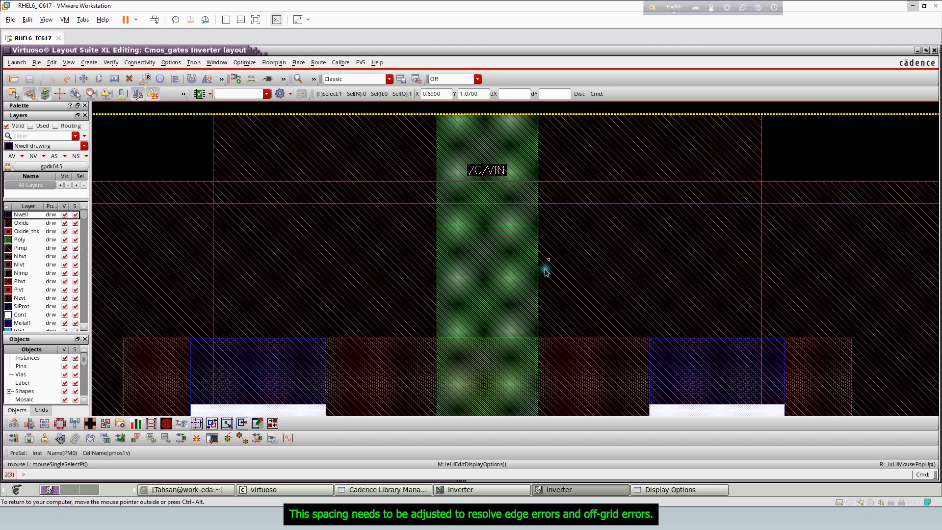
pyautogui.scroll(-4, 507, 248)
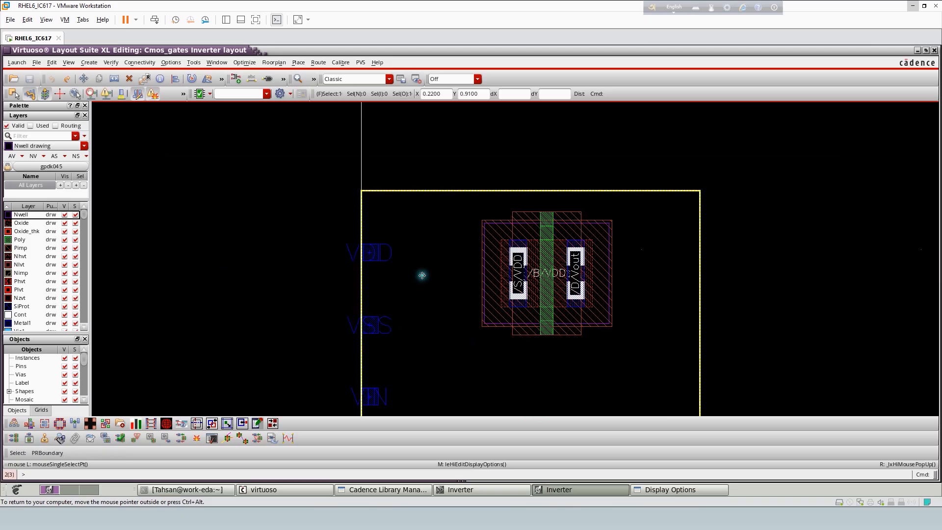
pyautogui.press('f')
# - Return to the open display options and accept them with the 0.01 snap spacings
pyautogui.click(670, 489)
pyautogui.click(448, 202)
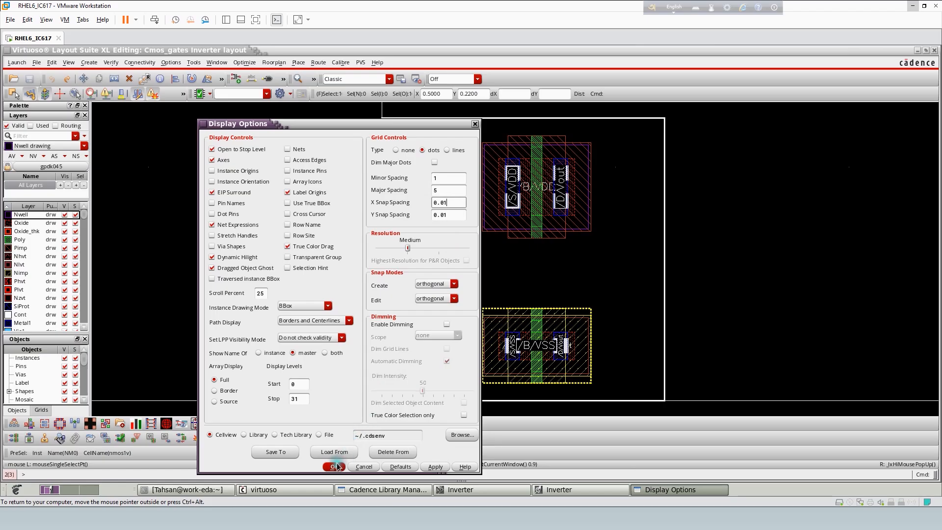
pyautogui.click(335, 468)
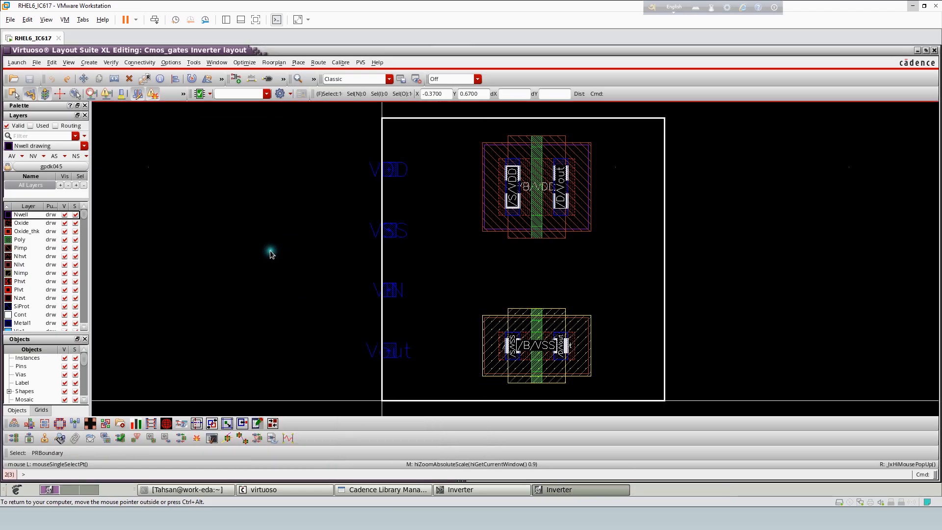